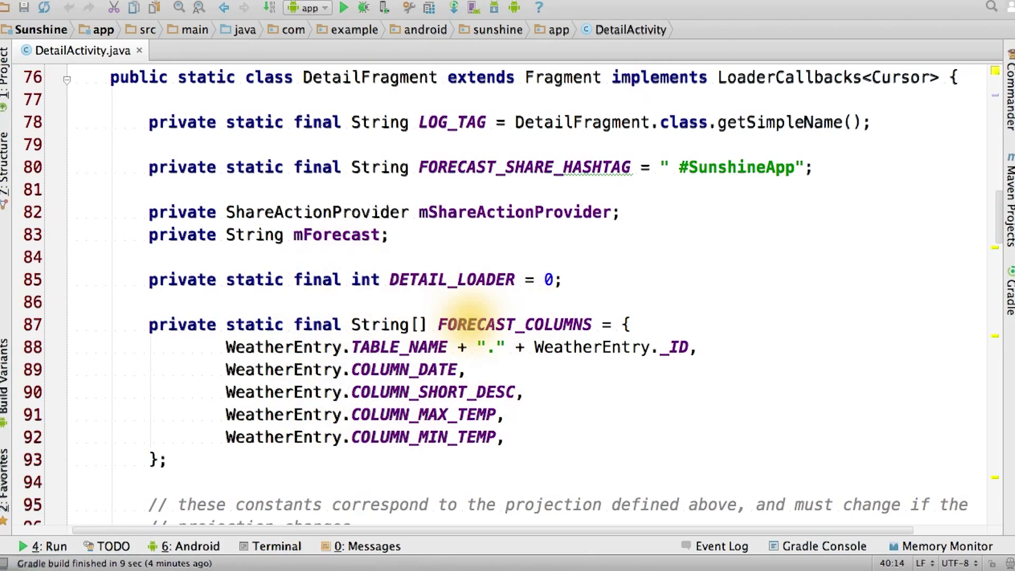
scroll(443, 392, down, 4)
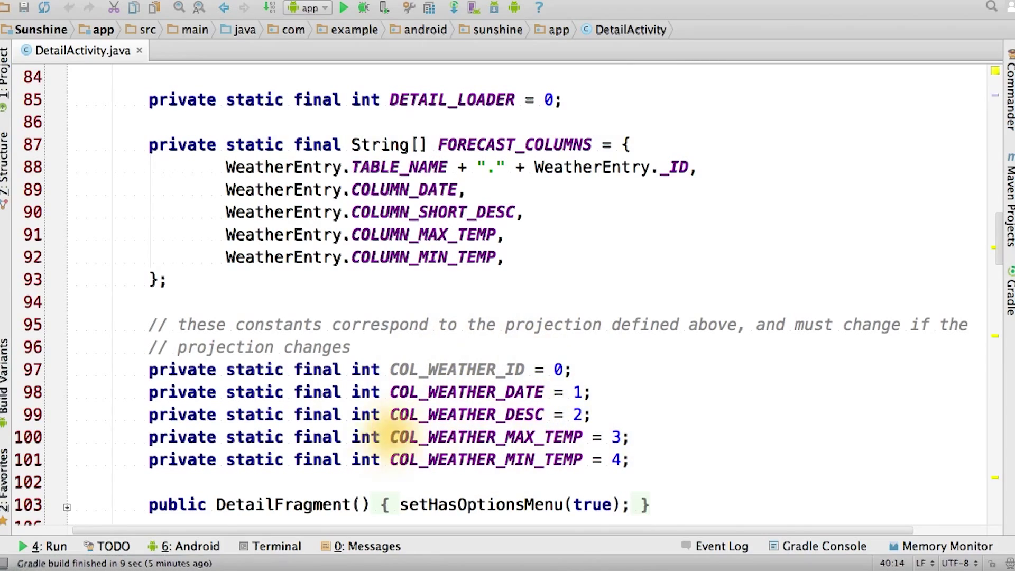
scroll(553, 325, up, 3)
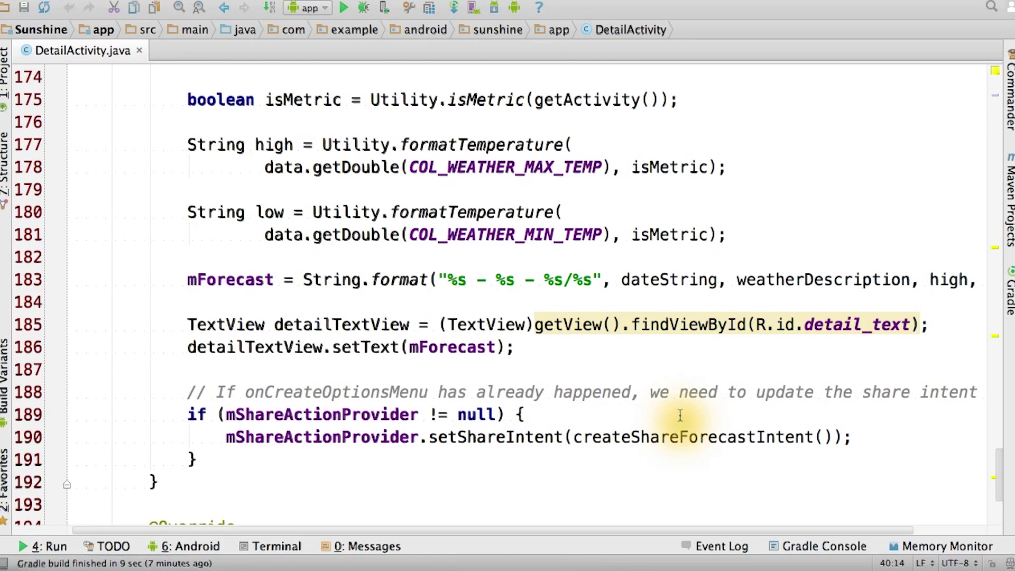
scroll(680, 414, down, 3)
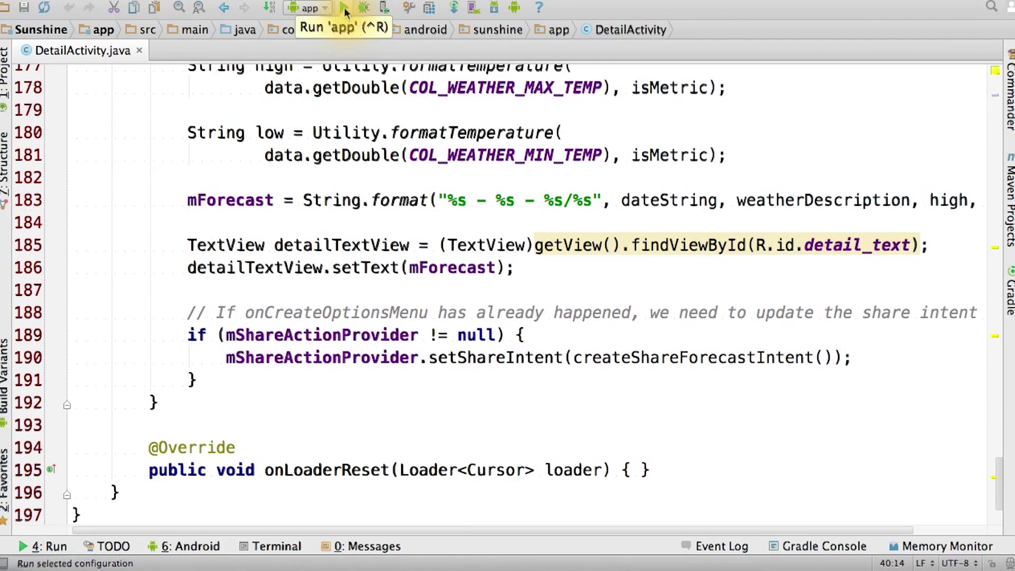
Launch Sunshine in the emulator, open the Feb 4 forecast, and share it via Messaging
click(345, 12)
drag(861, 129, 845, 437)
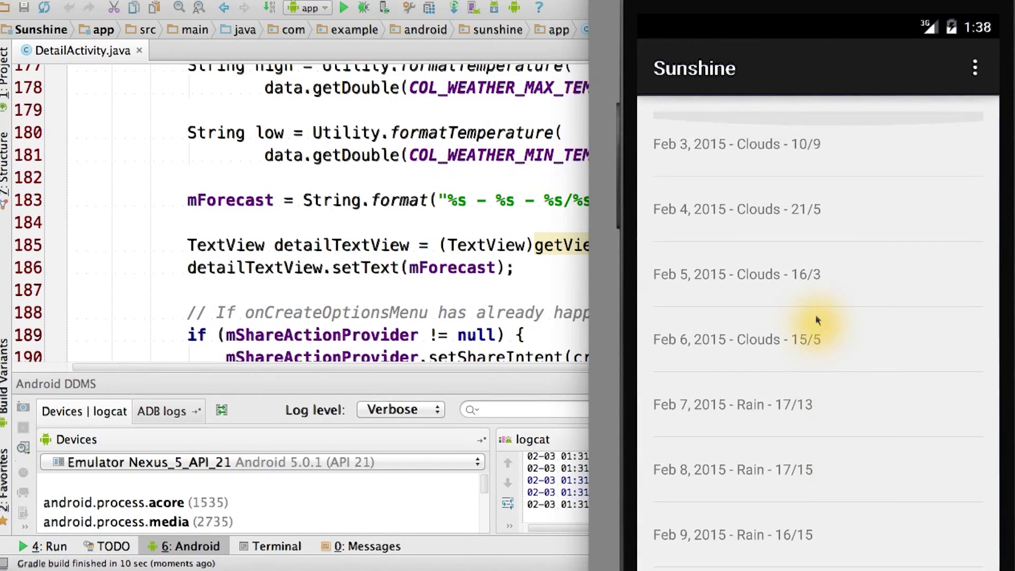
click(775, 208)
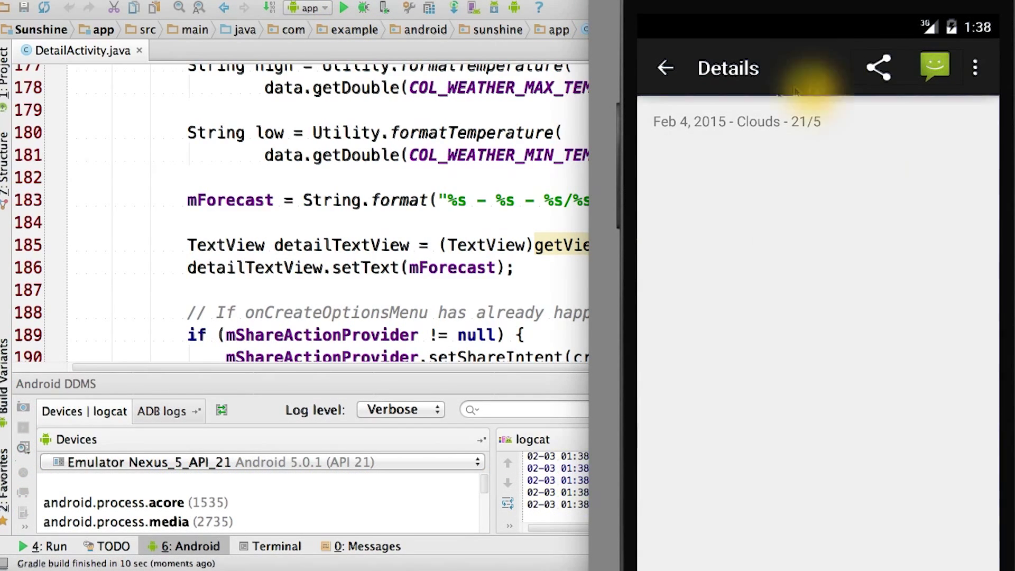
click(882, 75)
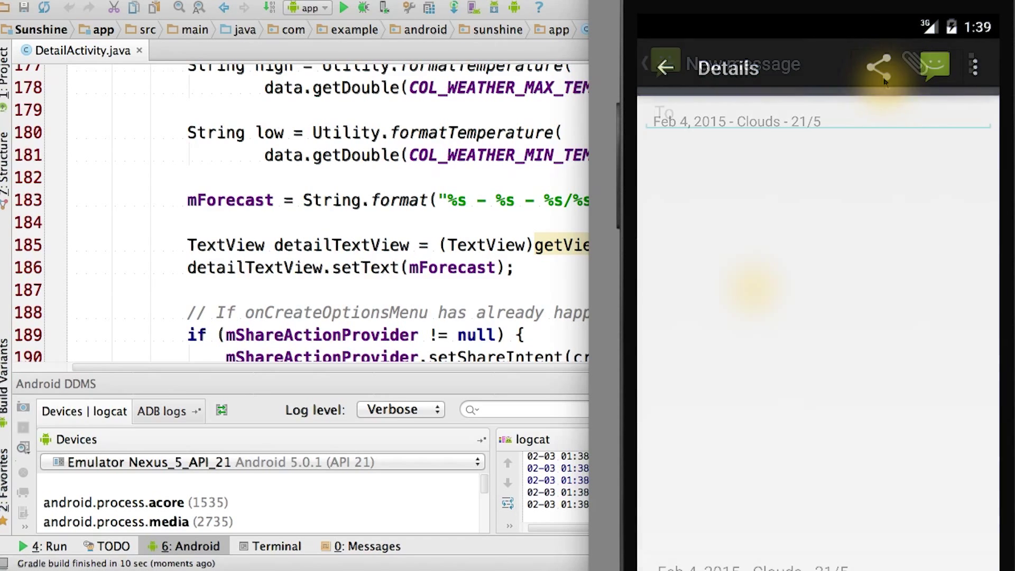